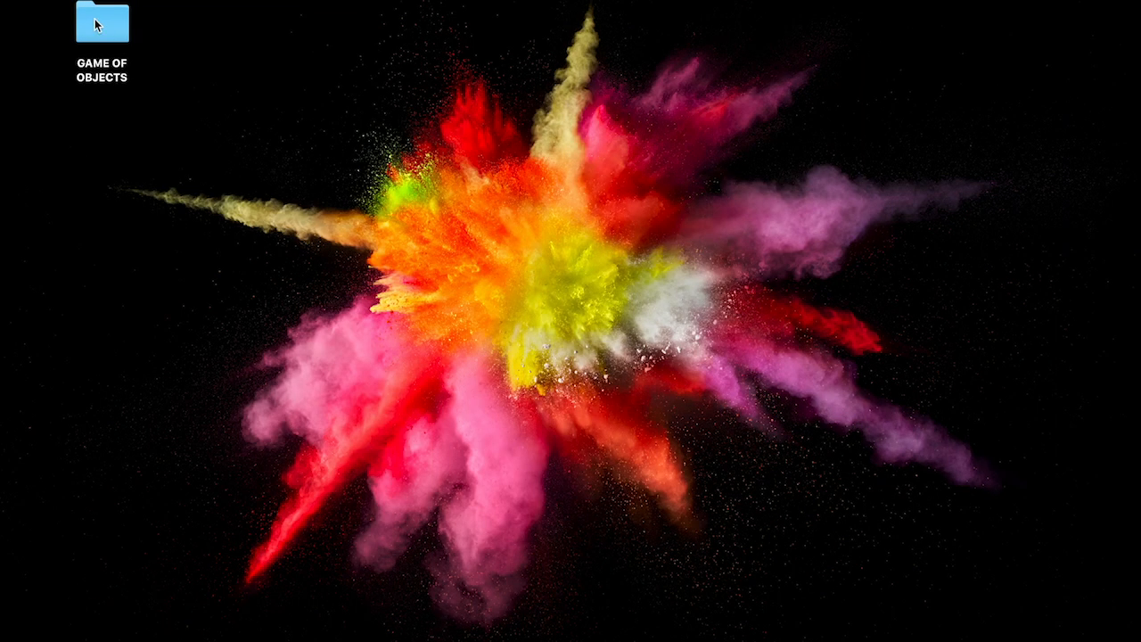
# - Open the objects folder inside GAME OF OBJECTS and look through its numbered card images
pyautogui.doubleClick(105, 25)
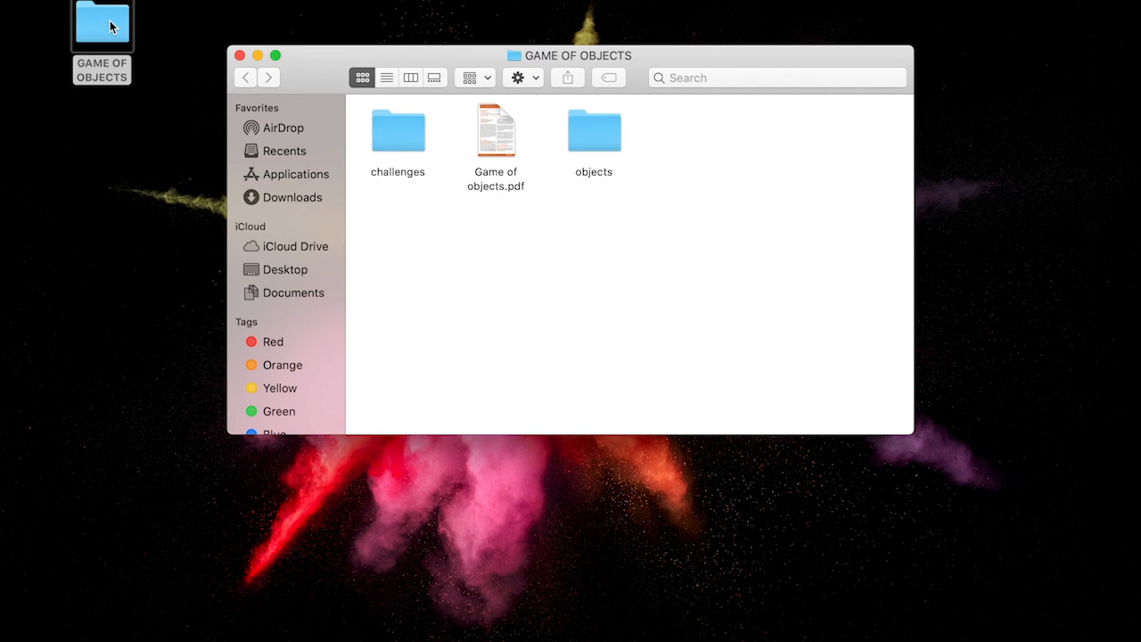
pyautogui.click(492, 149)
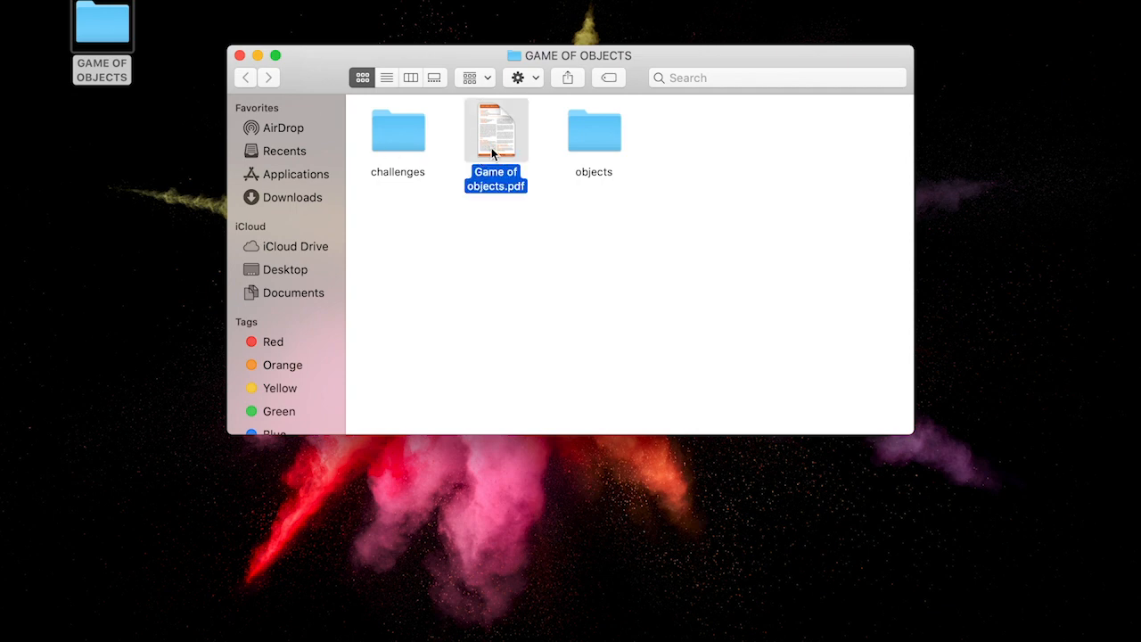
pyautogui.click(590, 145)
pyautogui.click(371, 141)
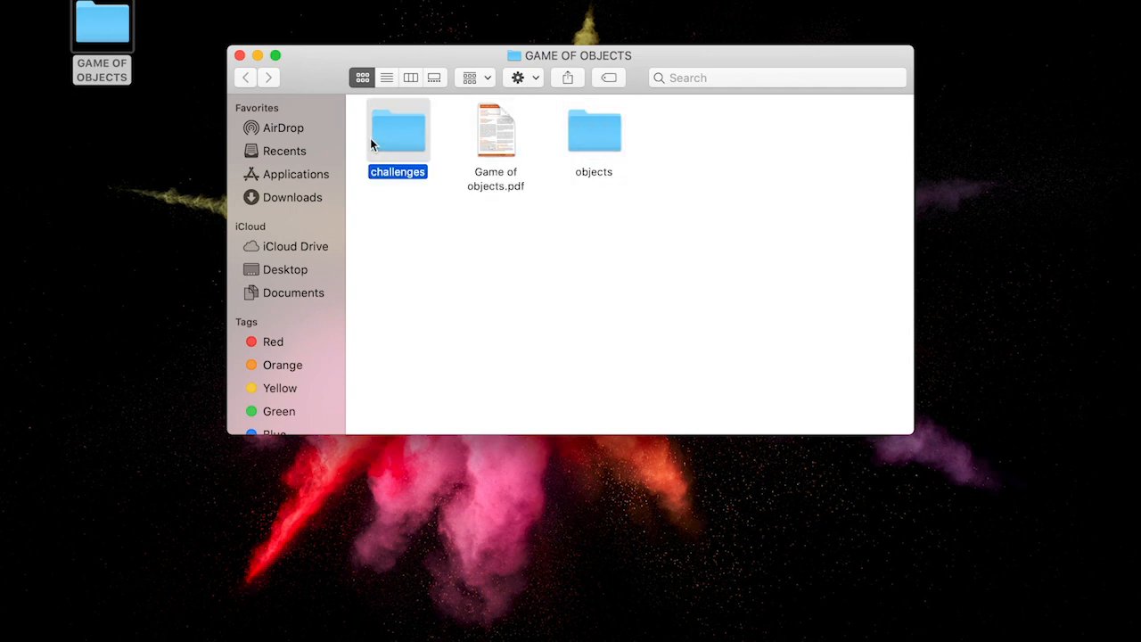
pyautogui.doubleClick(597, 129)
pyautogui.scroll(-5, 597, 129)
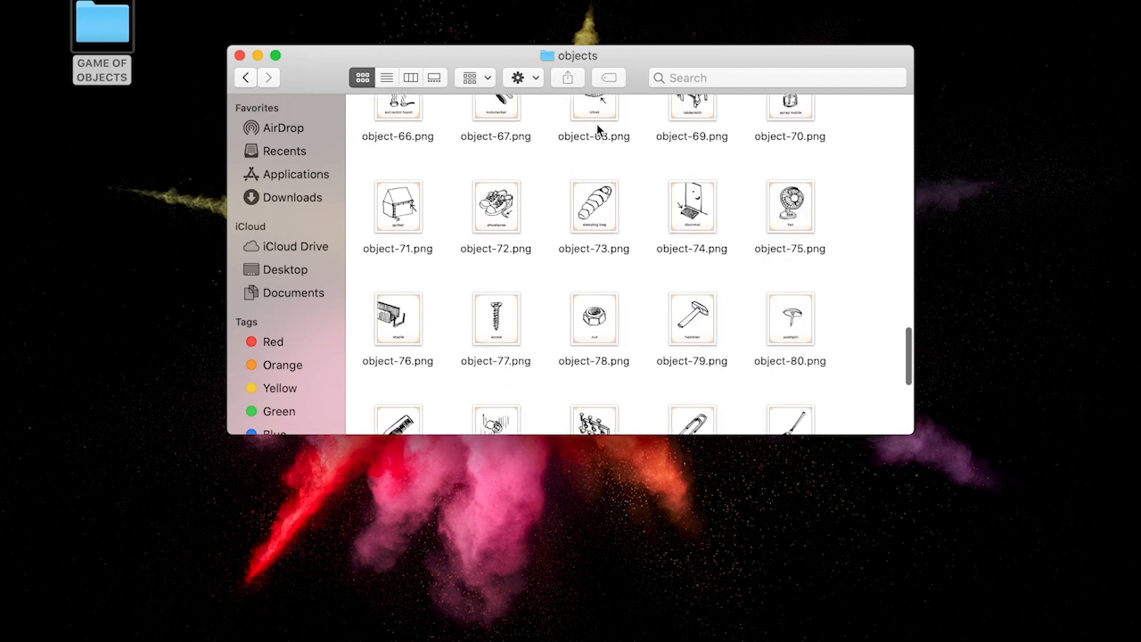
pyautogui.scroll(10, 597, 130)
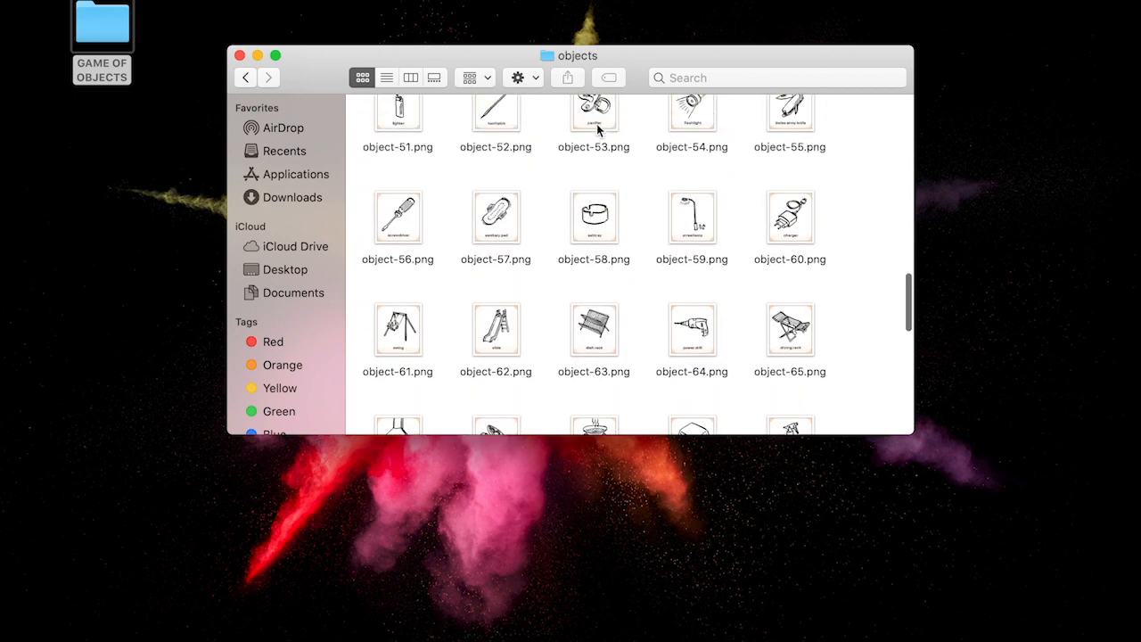
# - Move and resize the objects folder window so it fills the right part of the desktop at full height
pyautogui.moveTo(638, 61); pyautogui.dragTo(866, 4)
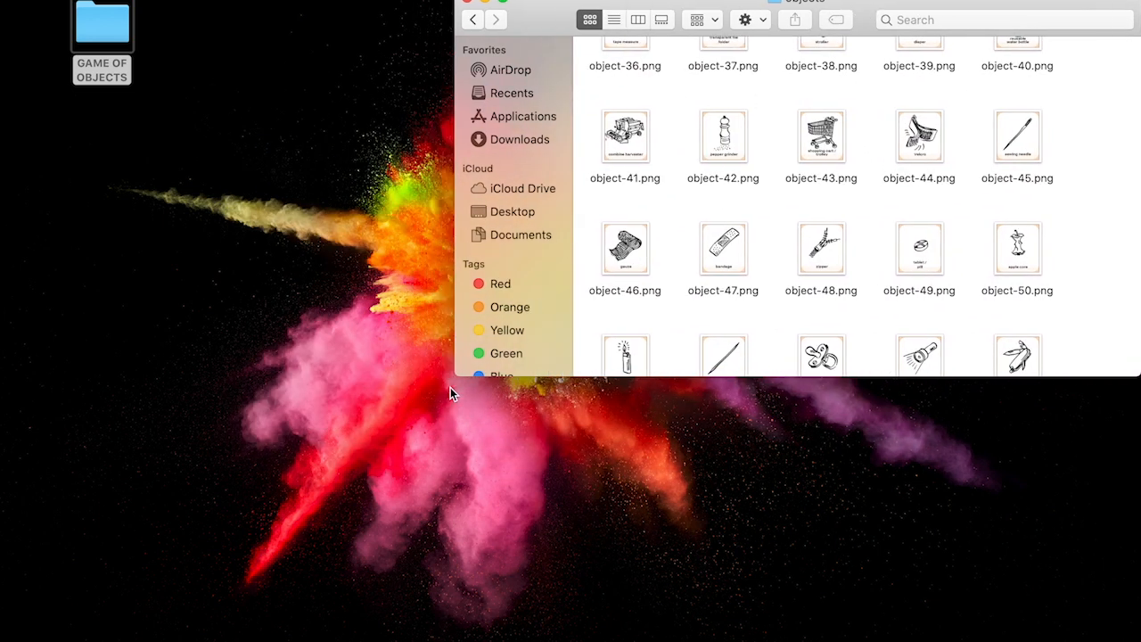
pyautogui.moveTo(458, 376); pyautogui.dragTo(674, 641)
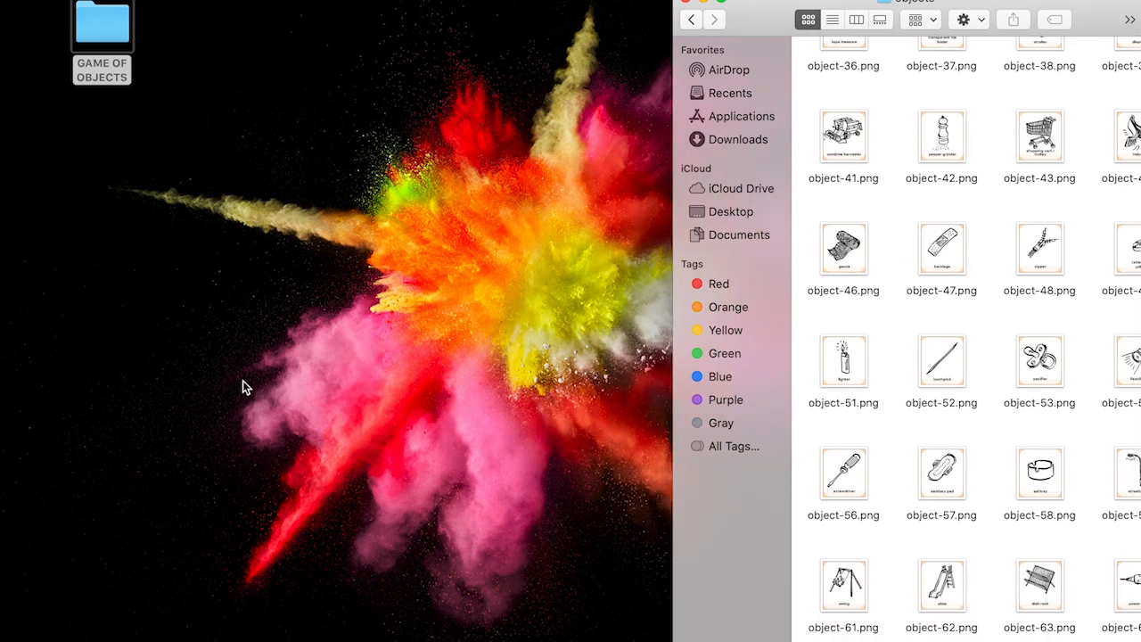
# - Switch to Safari and open Google Jamboard from the Google apps available in Gmail
pyautogui.moveTo(18, 318)
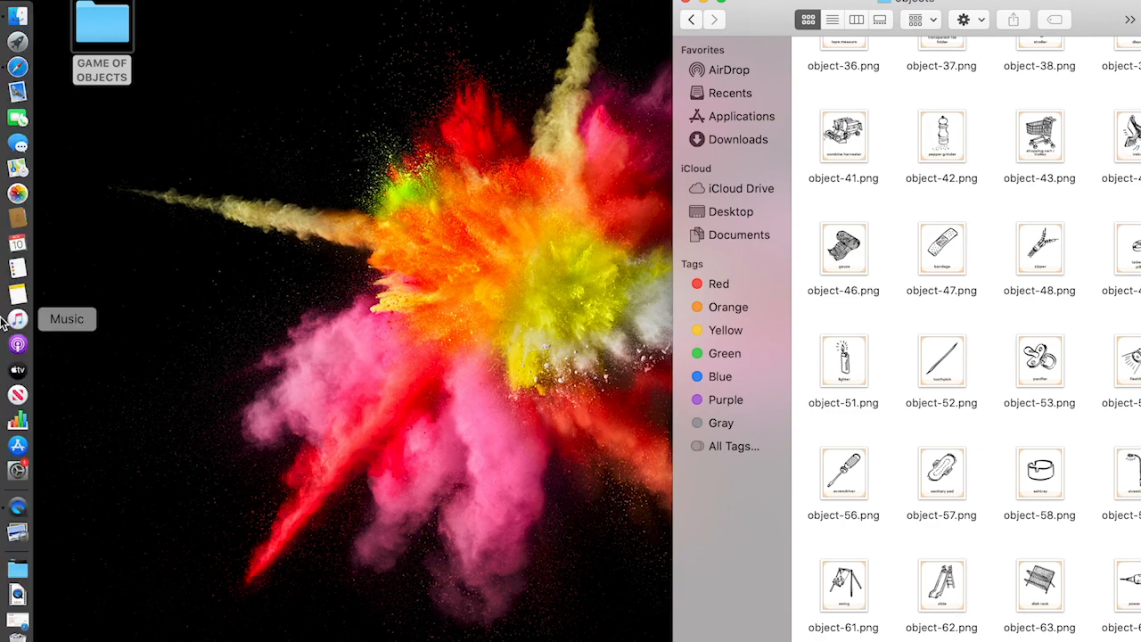
pyautogui.click(18, 68)
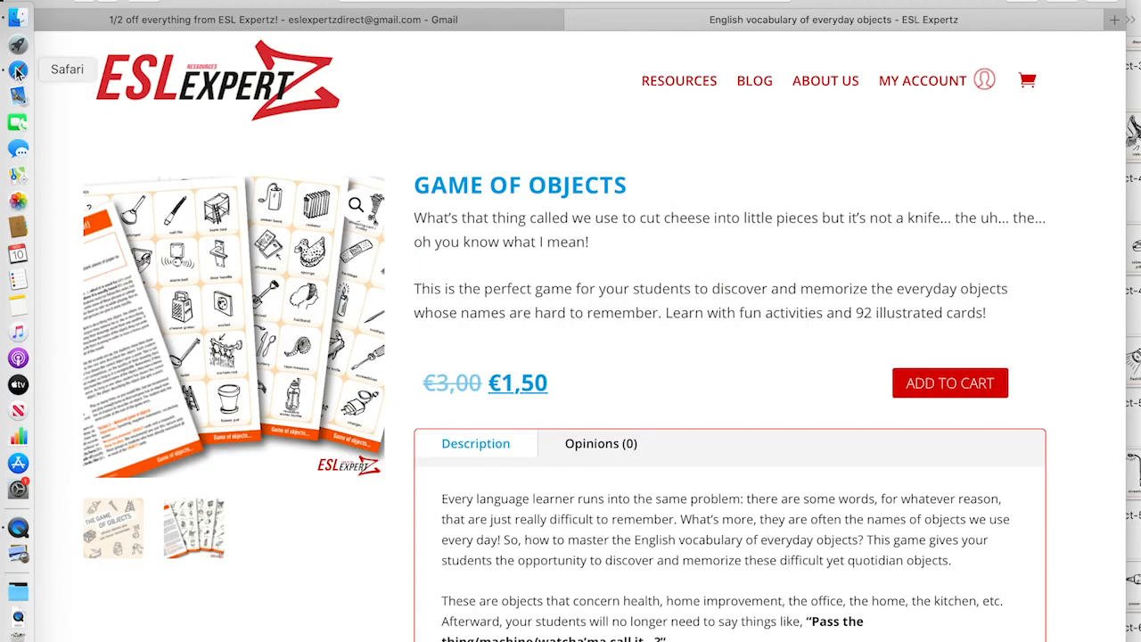
pyautogui.click(378, 21)
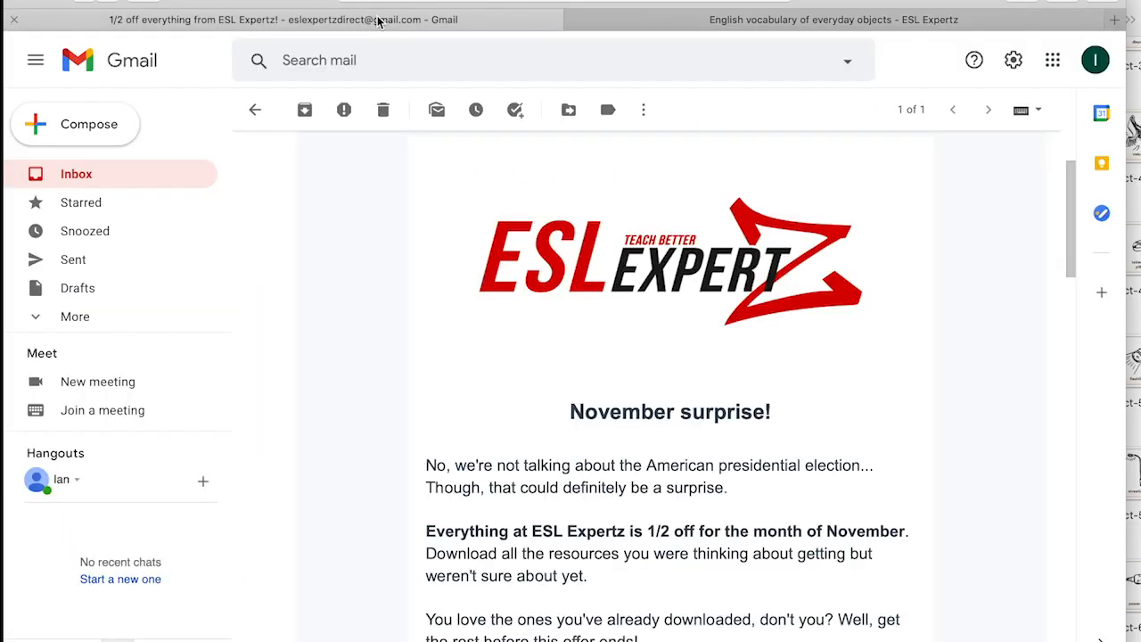
pyautogui.click(1052, 59)
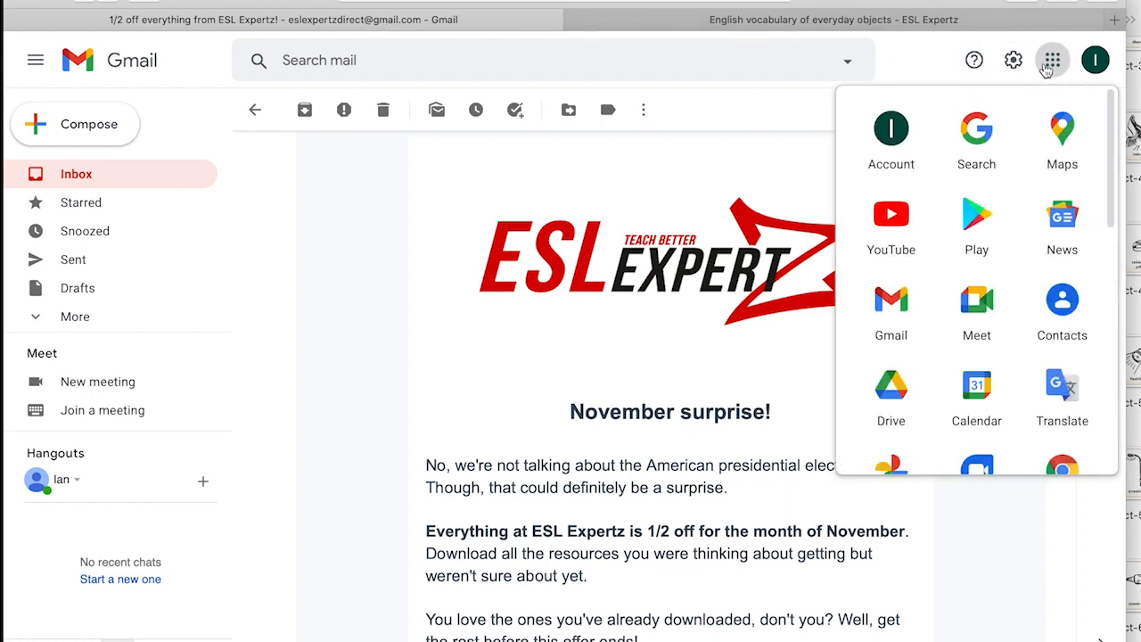
pyautogui.scroll(-10, 939, 285)
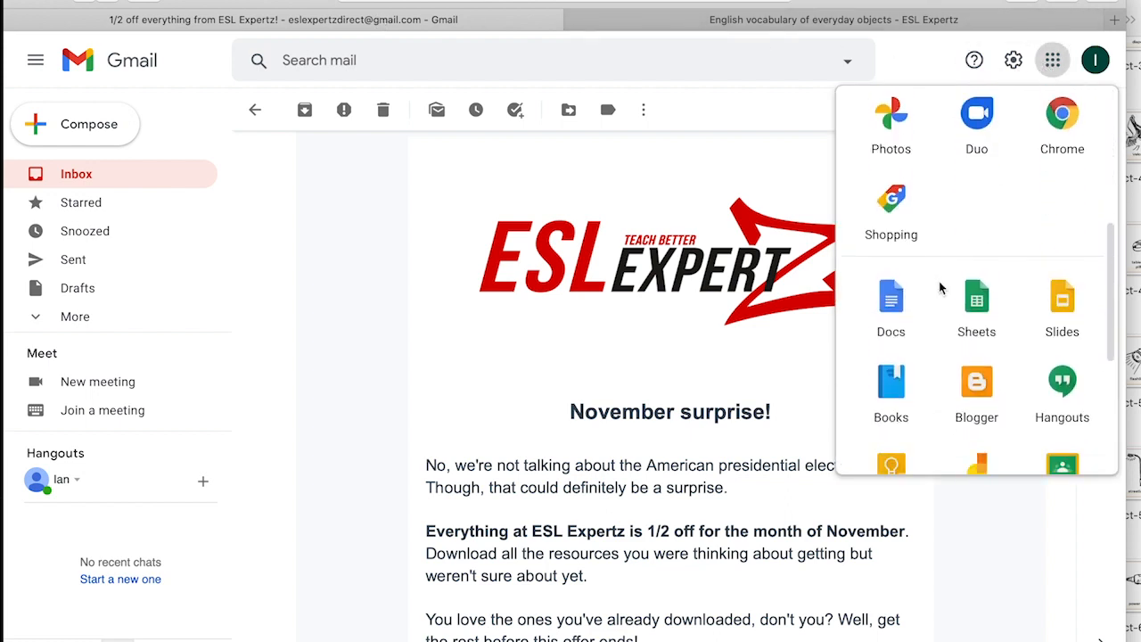
pyautogui.click(977, 308)
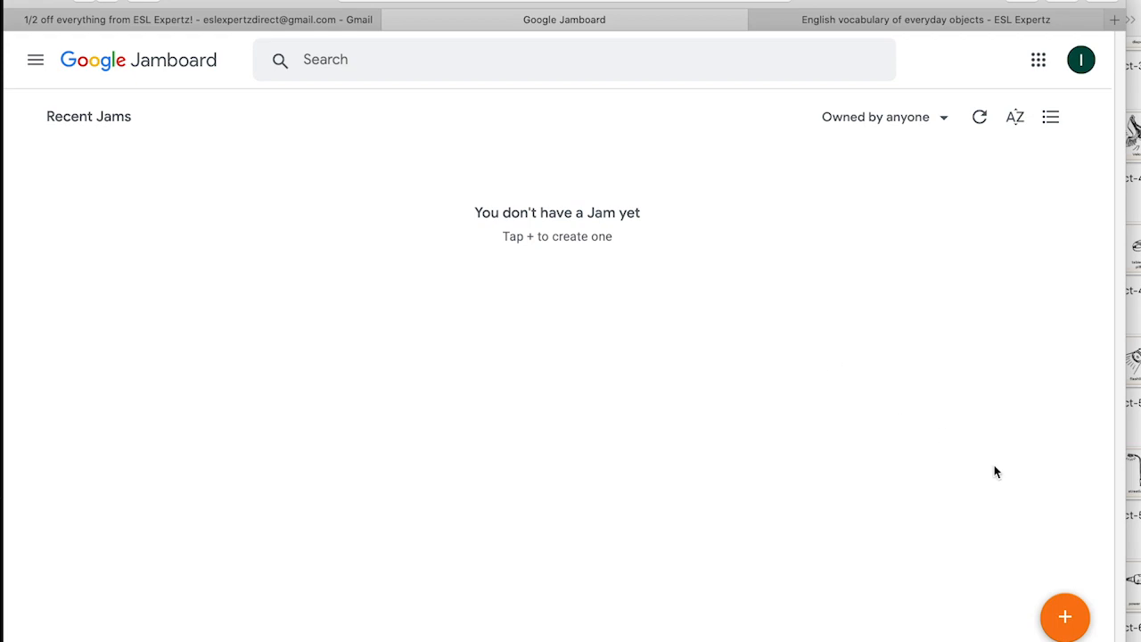
# - Create a new jam and add a second blank frame to it
pyautogui.click(1065, 622)
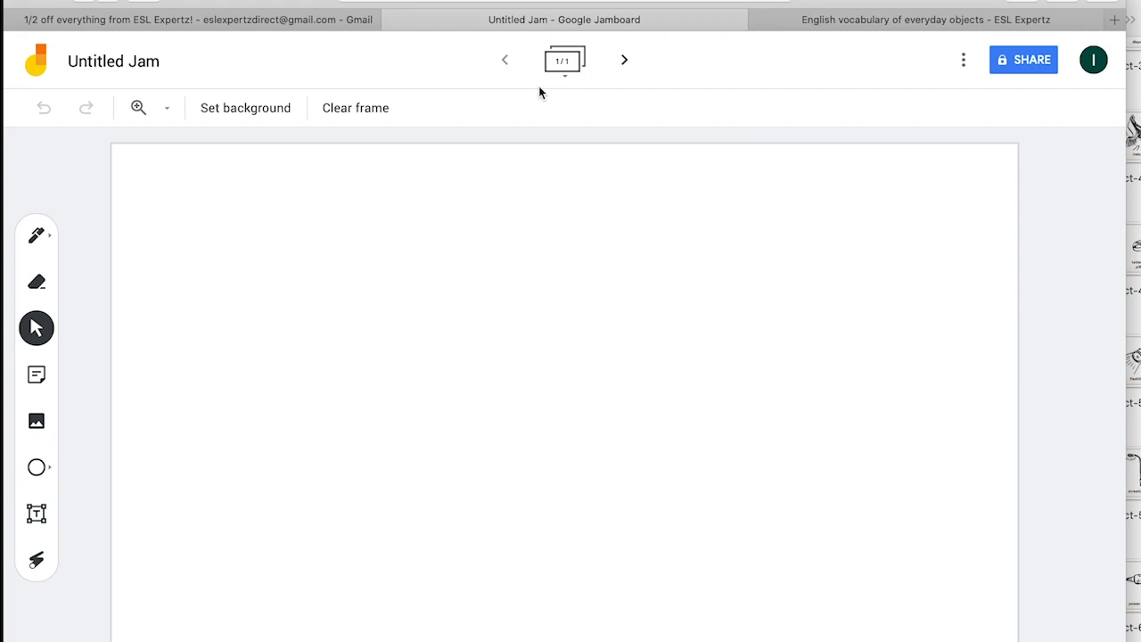
pyautogui.click(625, 62)
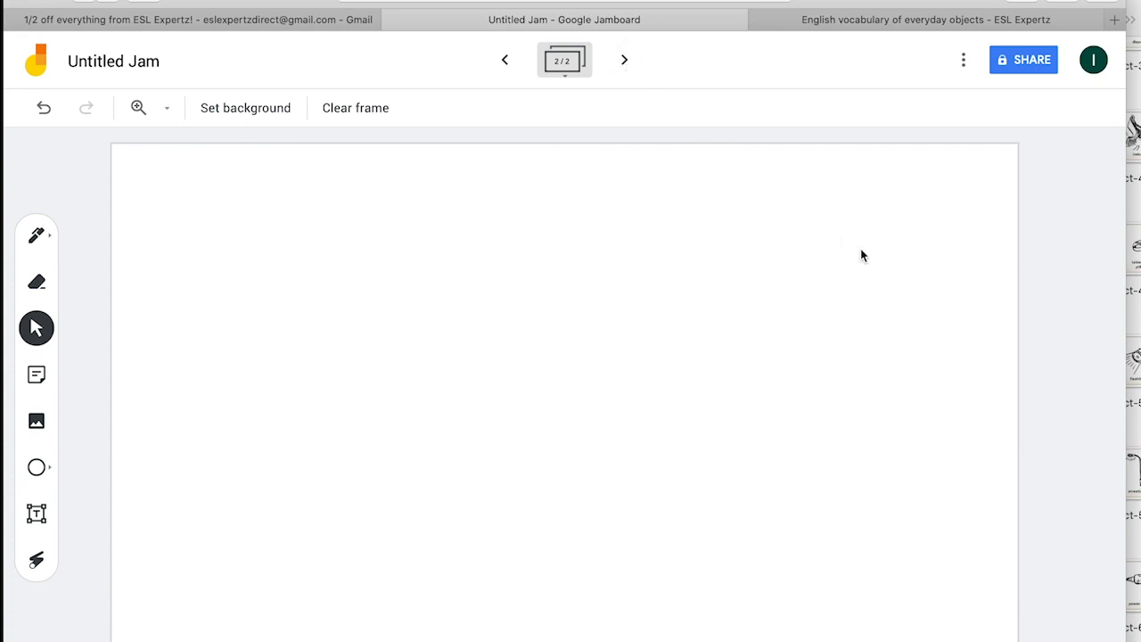
# - Narrow the browser window to sit beside the objects folder, and add object-46.png and object-47.png to the second frame
pyautogui.moveTo(1126, 238); pyautogui.dragTo(657, 265)
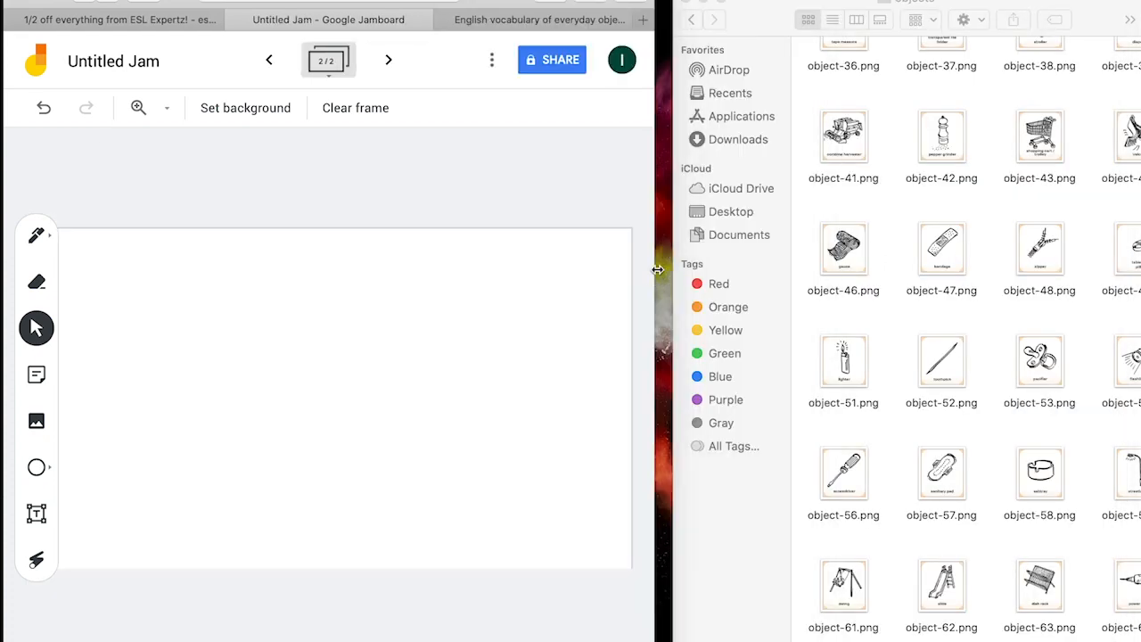
pyautogui.click(862, 239)
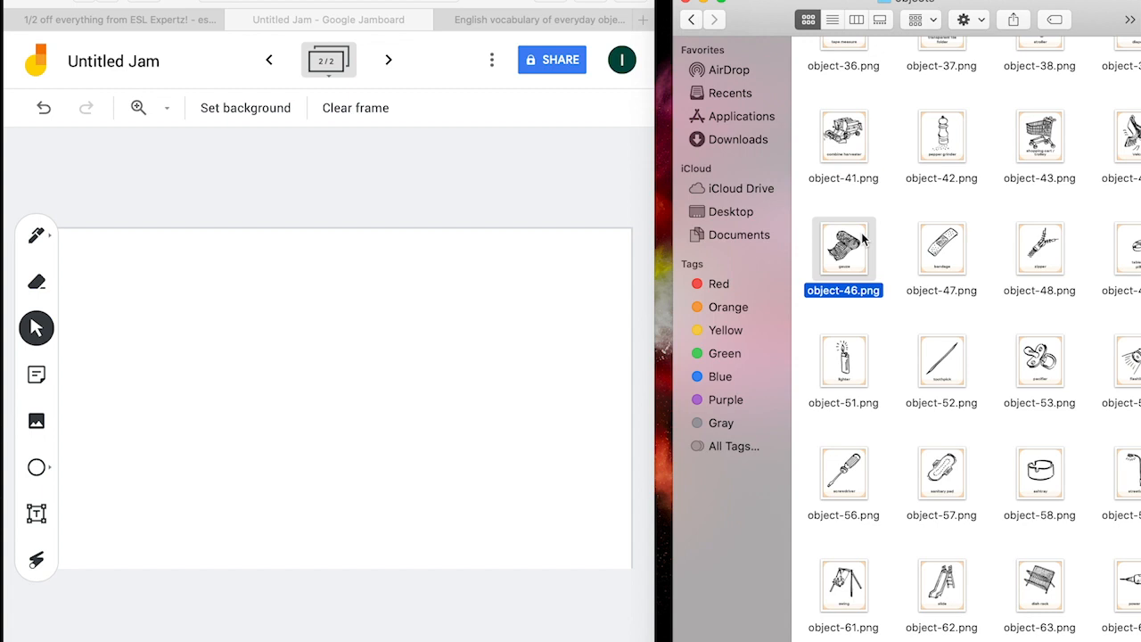
pyautogui.click(485, 351)
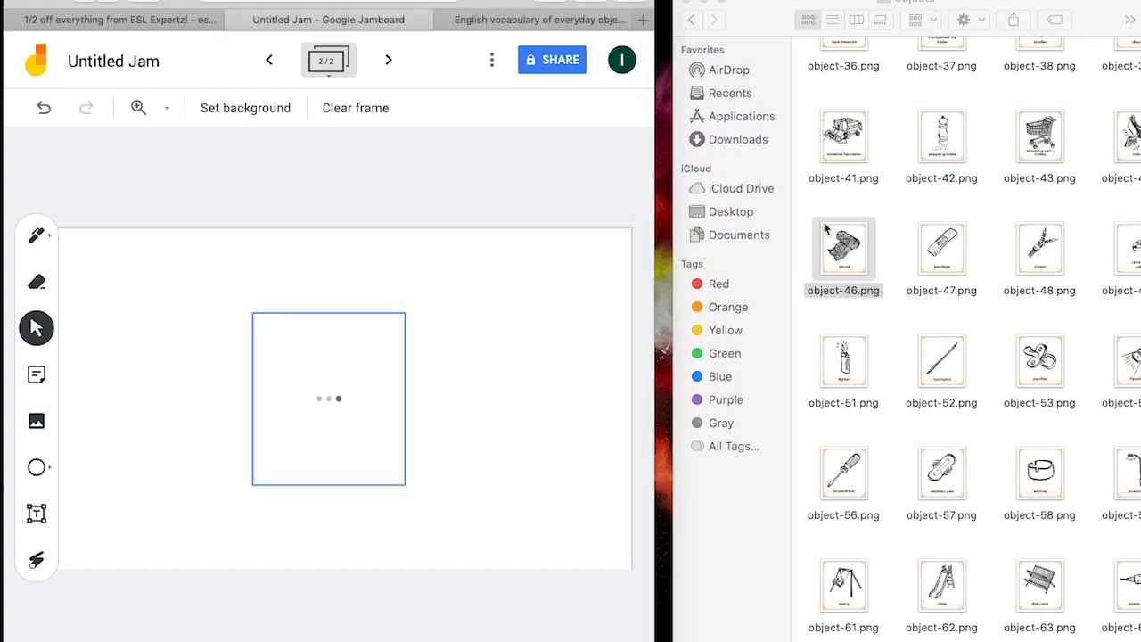
pyautogui.click(943, 253)
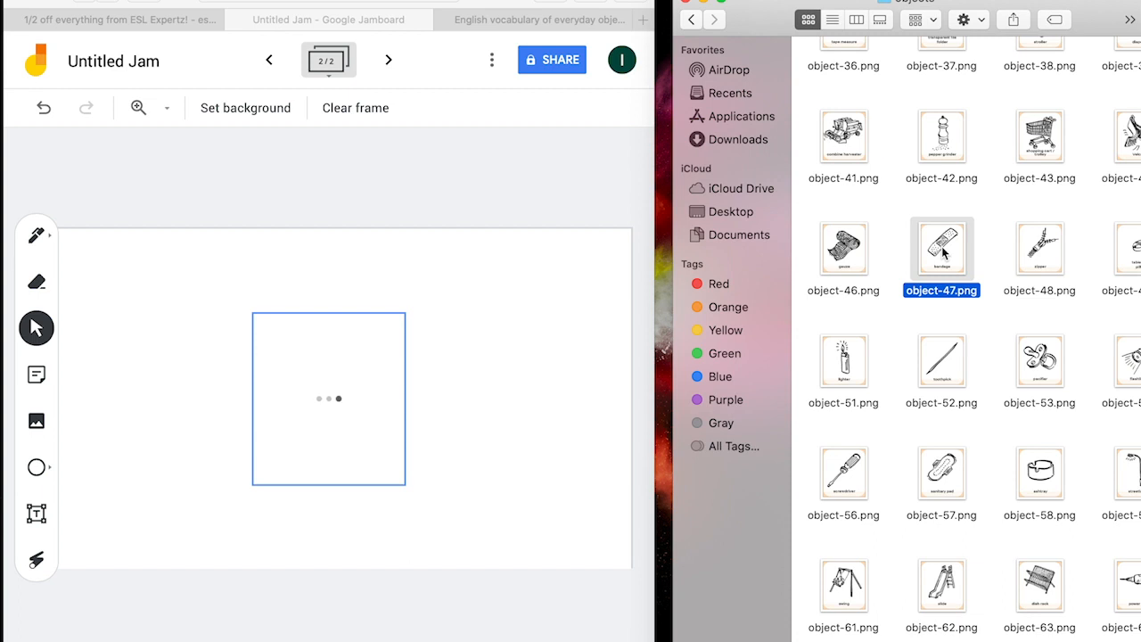
pyautogui.click(553, 346)
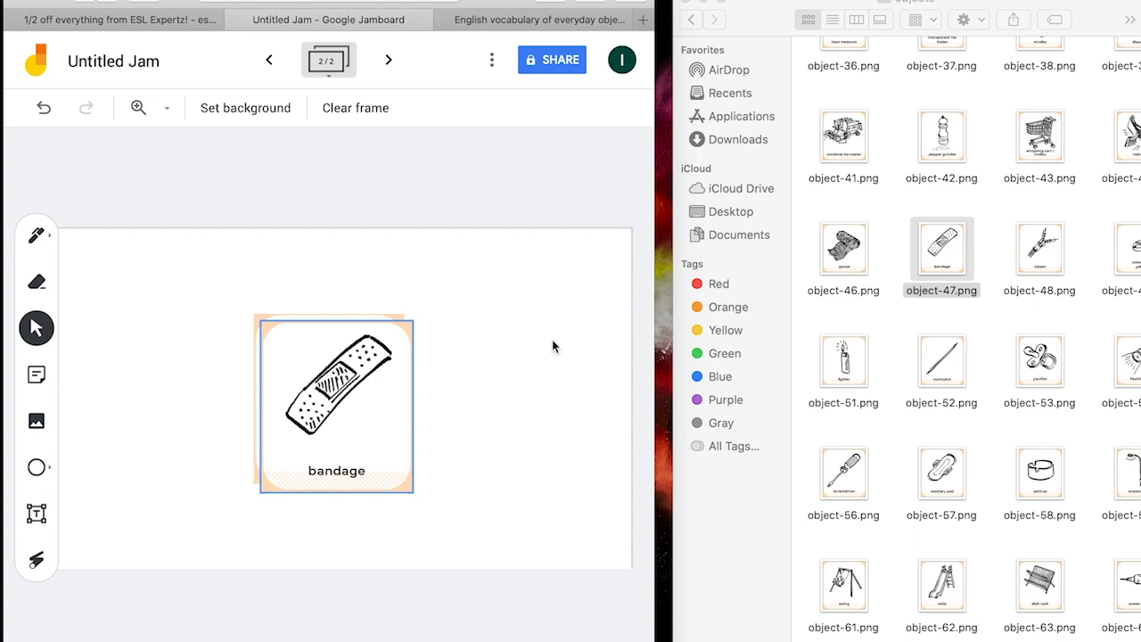
# - Draw a circle over the stacked gauze and bandage cards on the second frame to hide them
pyautogui.click(450, 247)
pyautogui.click(37, 472)
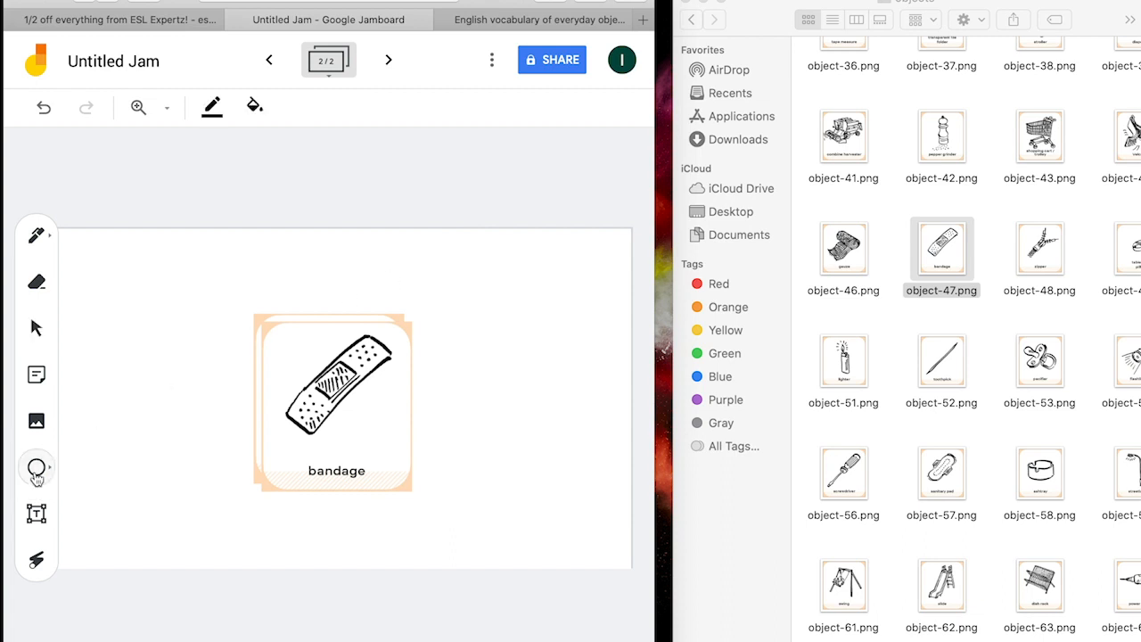
pyautogui.moveTo(250, 316); pyautogui.dragTo(426, 496)
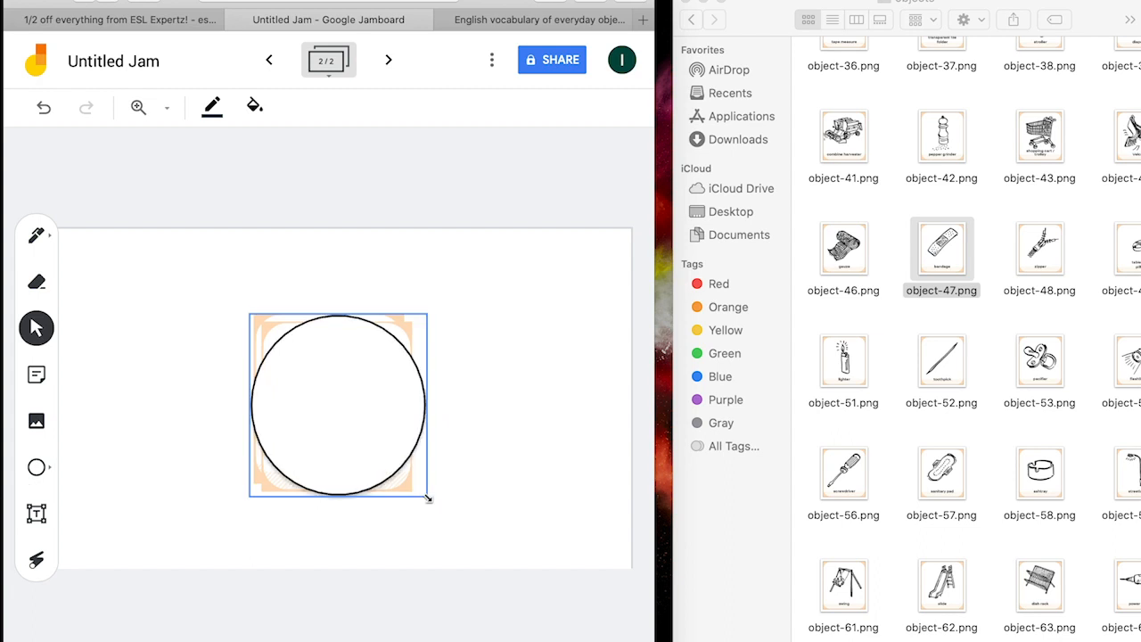
# - Return to the first frame and add object-61.png and object-62.png from the objects folder
pyautogui.click(269, 61)
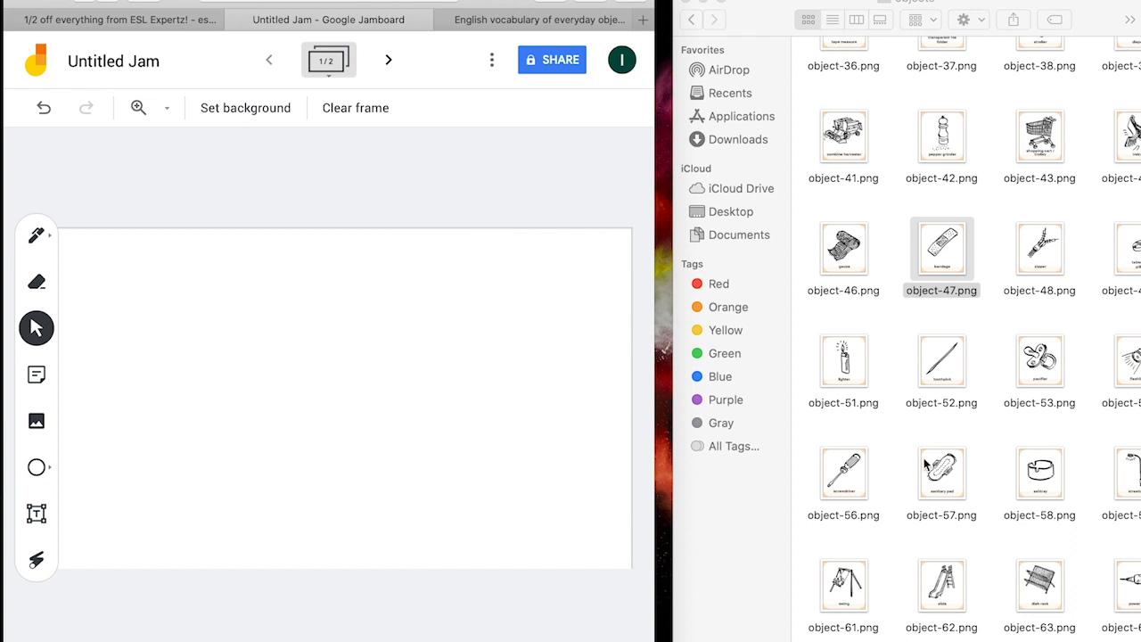
pyautogui.click(849, 596)
pyautogui.moveTo(849, 595); pyautogui.dragTo(326, 374)
pyautogui.click(931, 567)
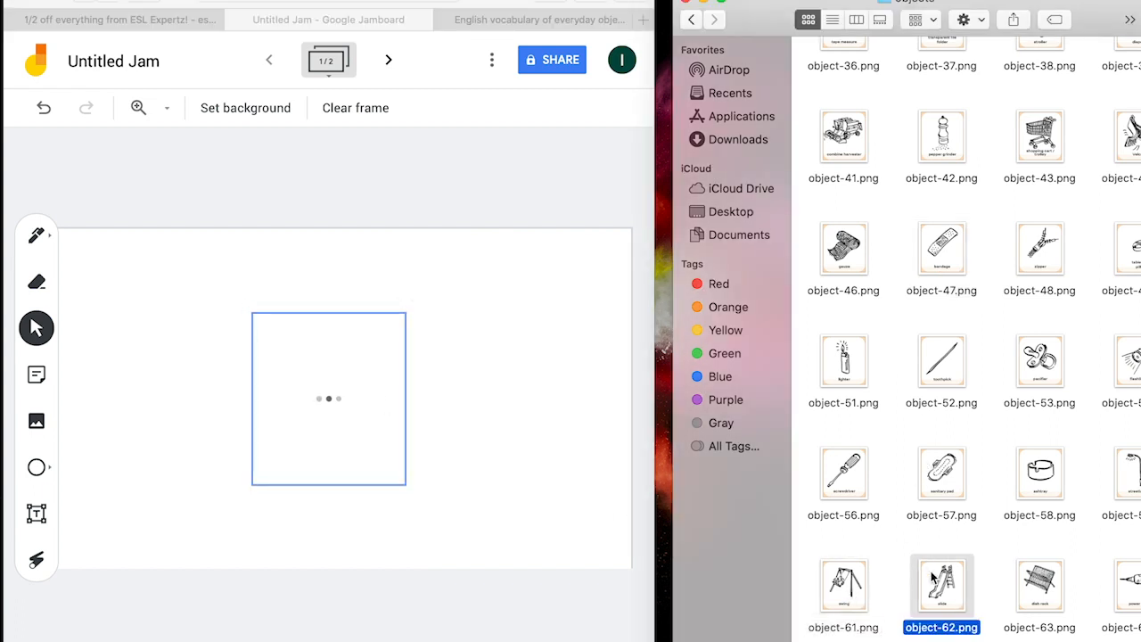
pyautogui.click(464, 459)
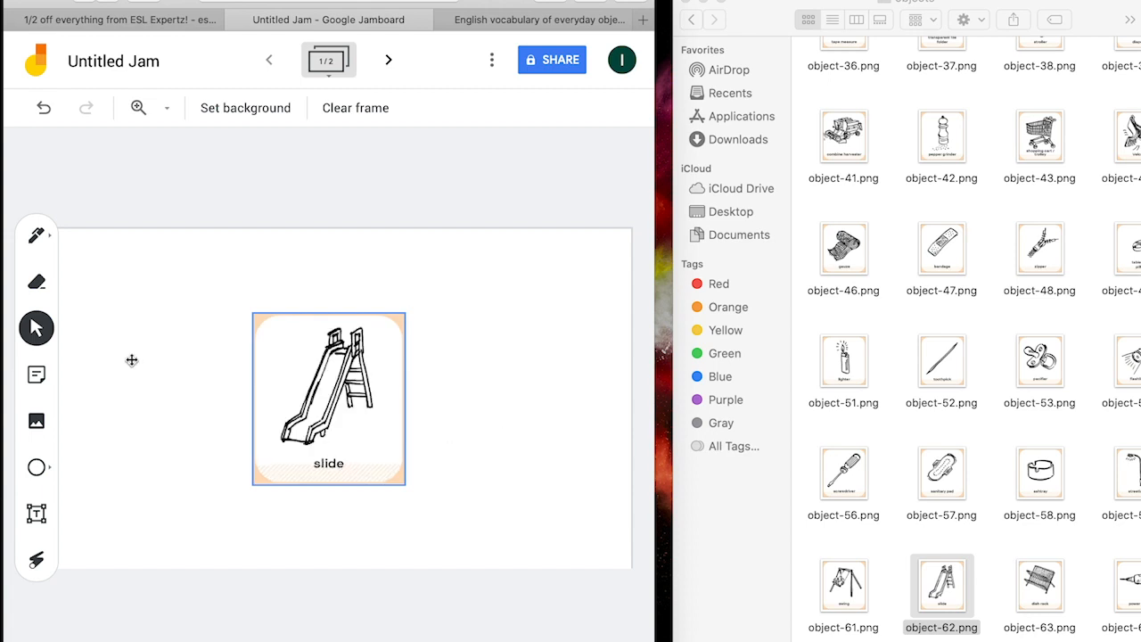
# - Draw a circle over the stacked swing and slide cards on the first frame to hide them
pyautogui.click(38, 472)
pyautogui.moveTo(233, 302); pyautogui.dragTo(425, 491)
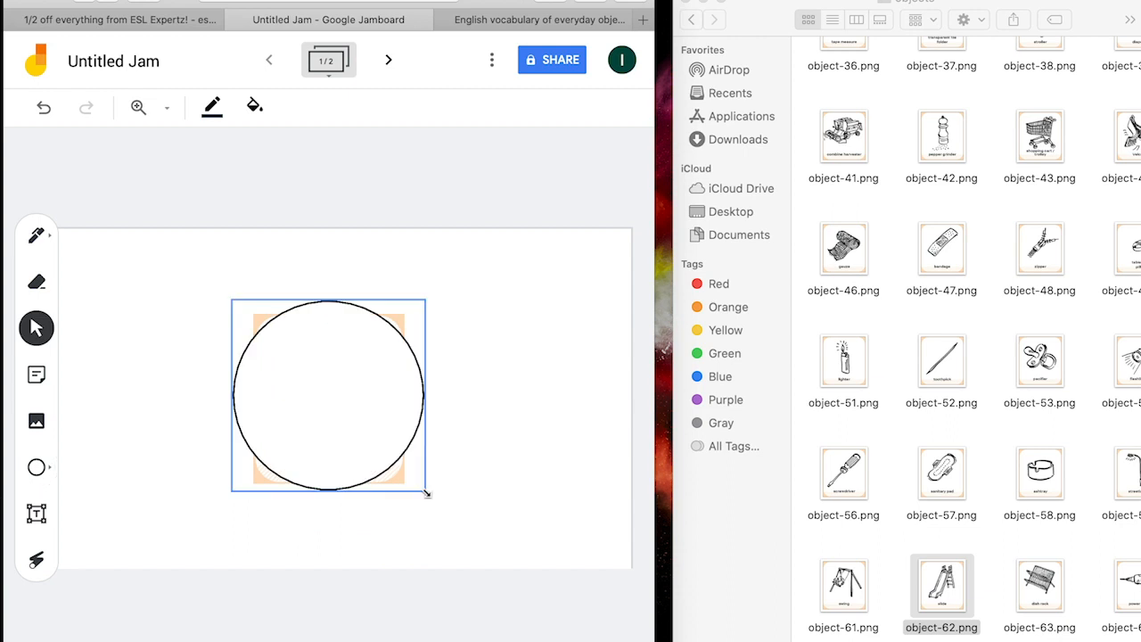
pyautogui.click(372, 169)
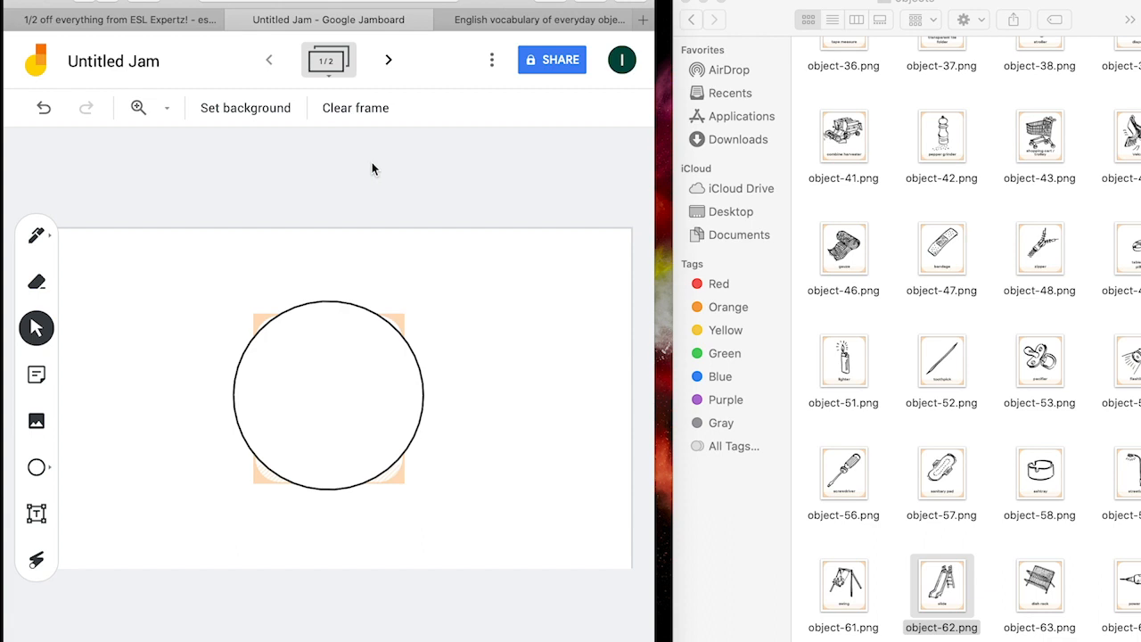
# - Share the jam with anyone with the link as Editor and copy the link
pyautogui.click(553, 63)
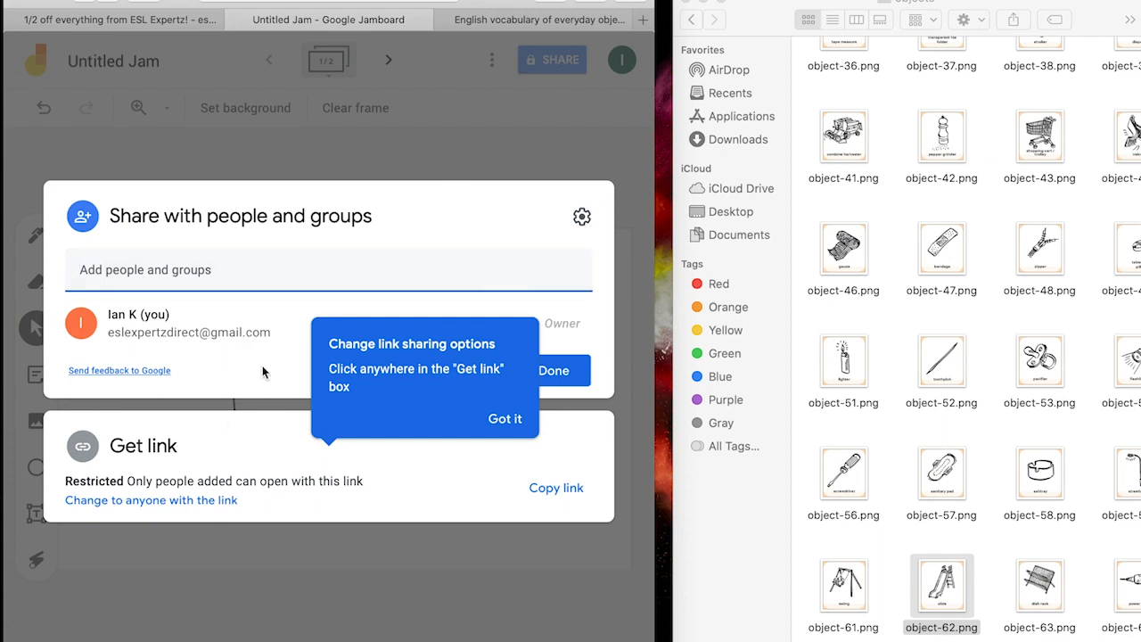
pyautogui.click(504, 427)
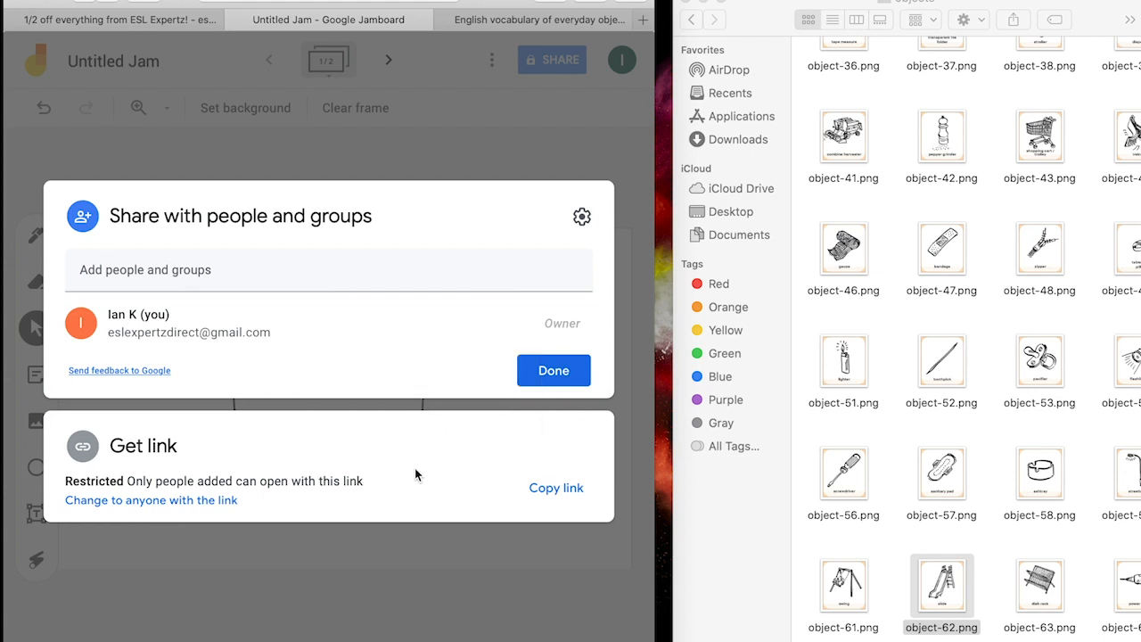
pyautogui.click(135, 501)
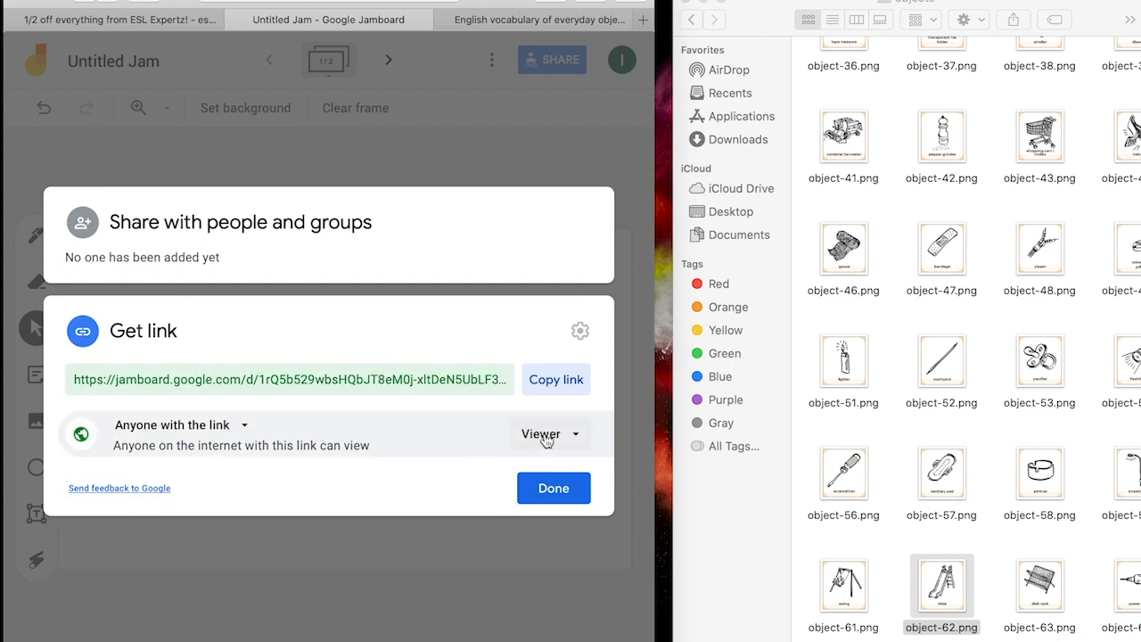
pyautogui.click(545, 439)
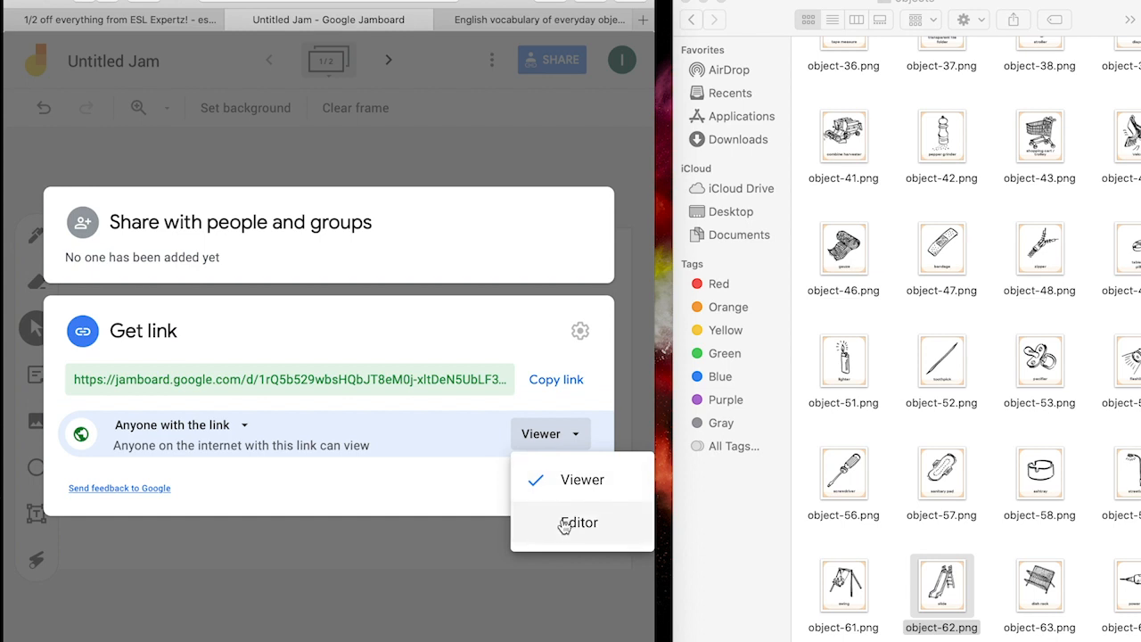
pyautogui.click(563, 524)
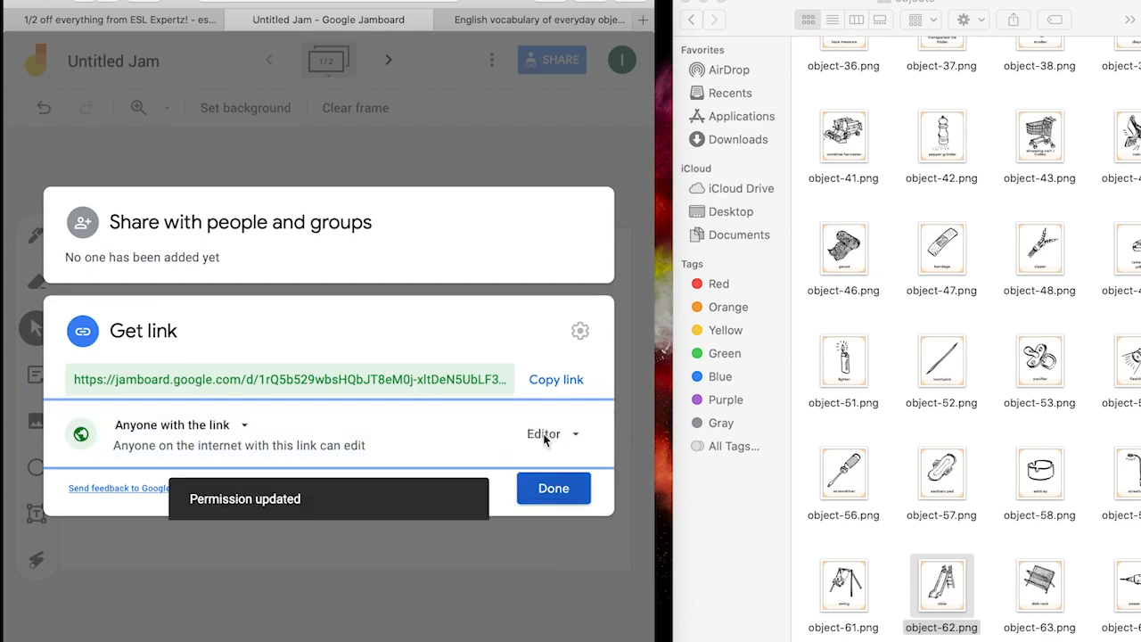
pyautogui.click(560, 383)
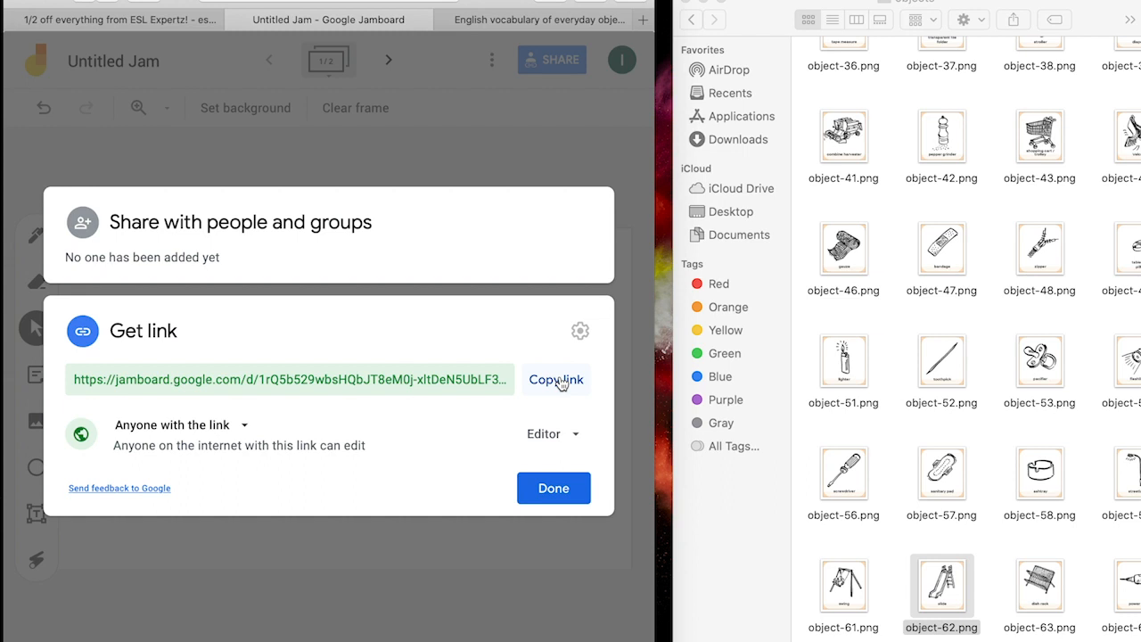
pyautogui.click(550, 489)
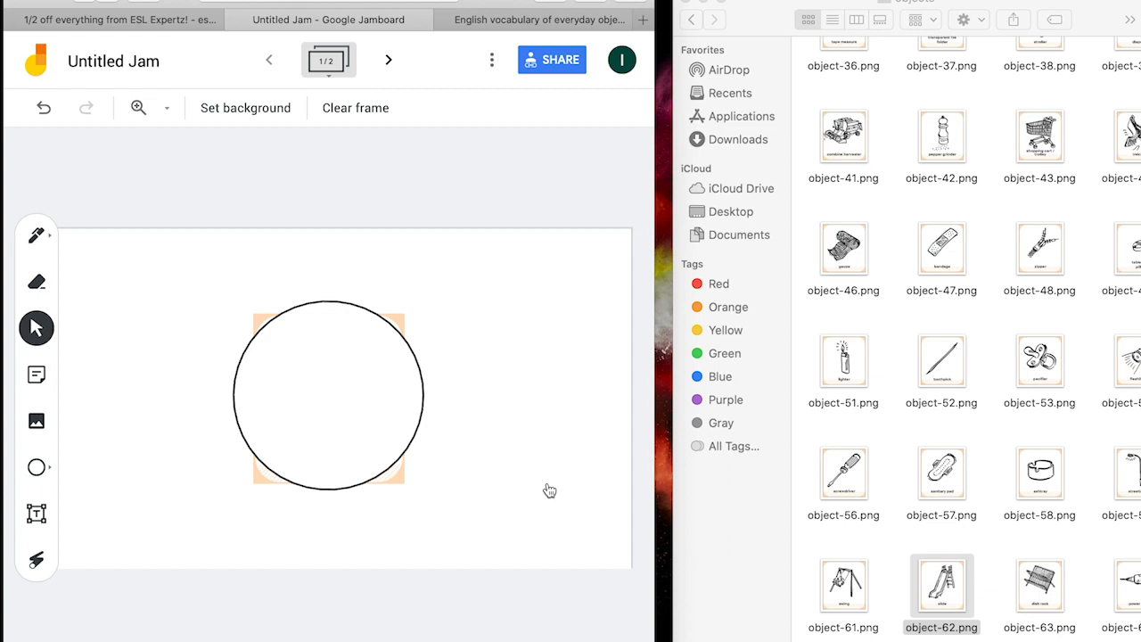
# - Move the circle off the slide card to reveal the card, placing it beside it
pyautogui.click(339, 435)
pyautogui.click(339, 436)
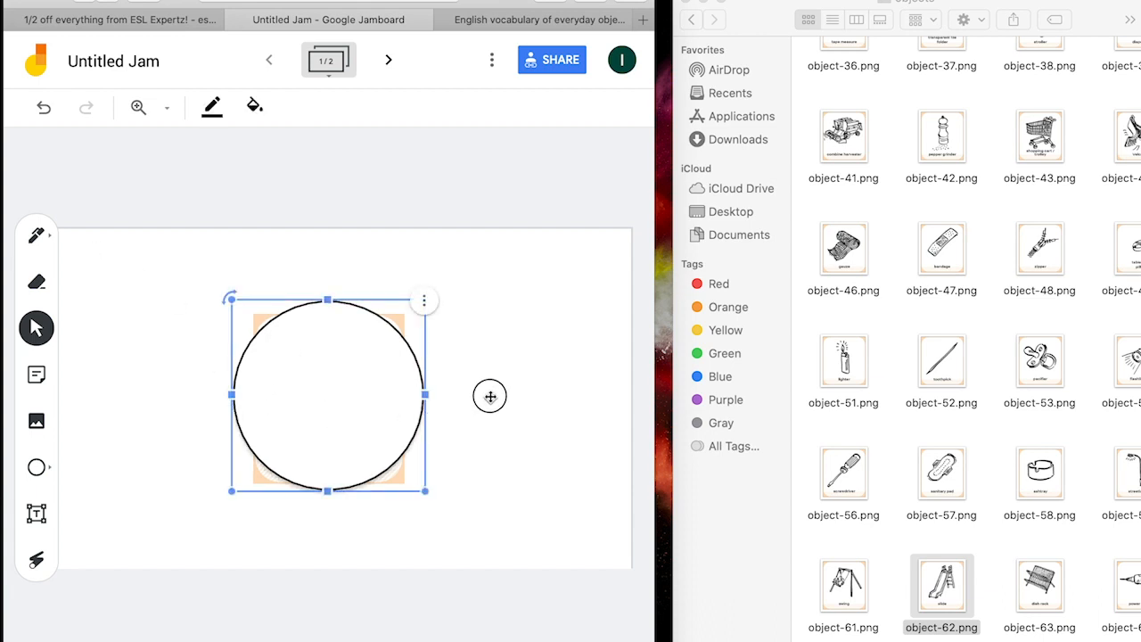
pyautogui.moveTo(331, 381); pyautogui.dragTo(504, 395)
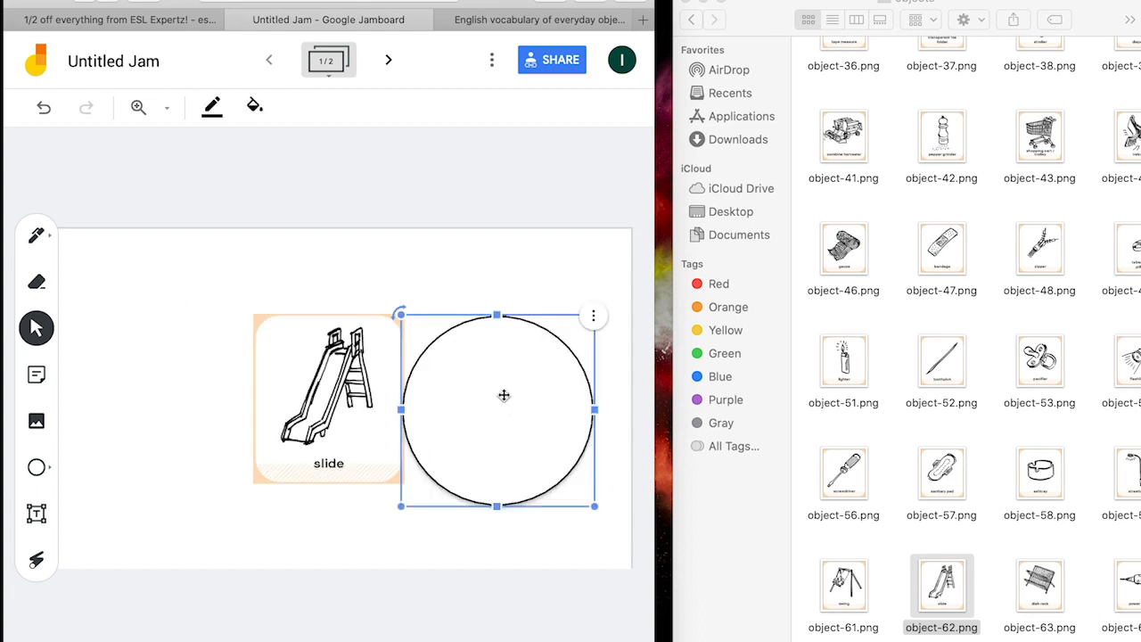
pyautogui.click(155, 362)
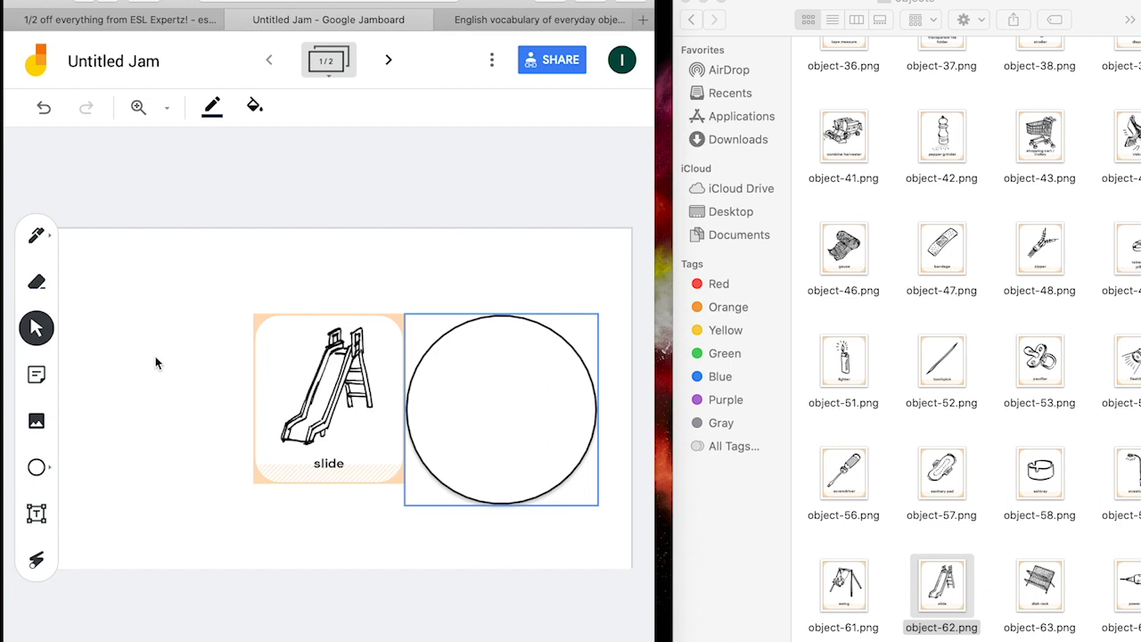
pyautogui.click(155, 363)
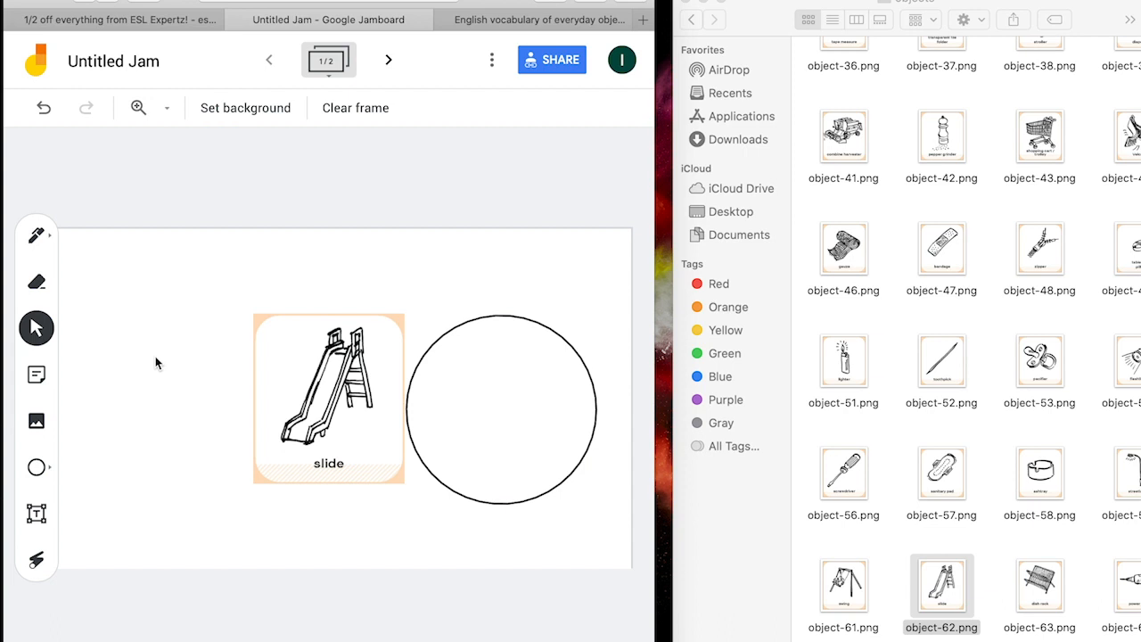
# - Move the circle back over the slide card to cover it
pyautogui.click(522, 417)
pyautogui.moveTo(353, 403); pyautogui.dragTo(368, 407)
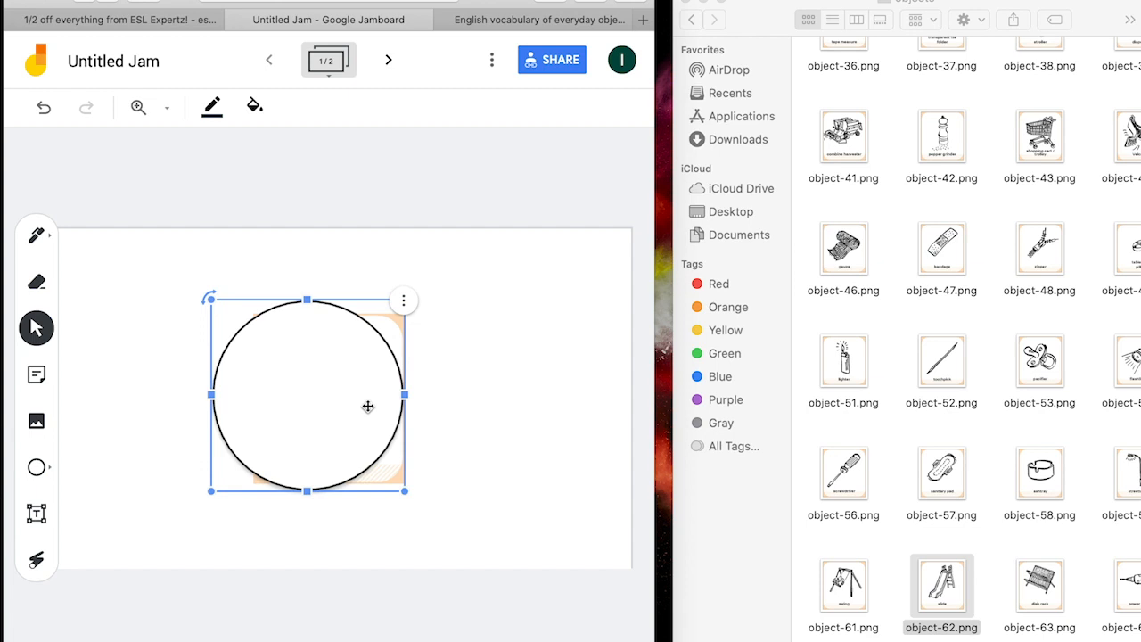
pyautogui.click(468, 381)
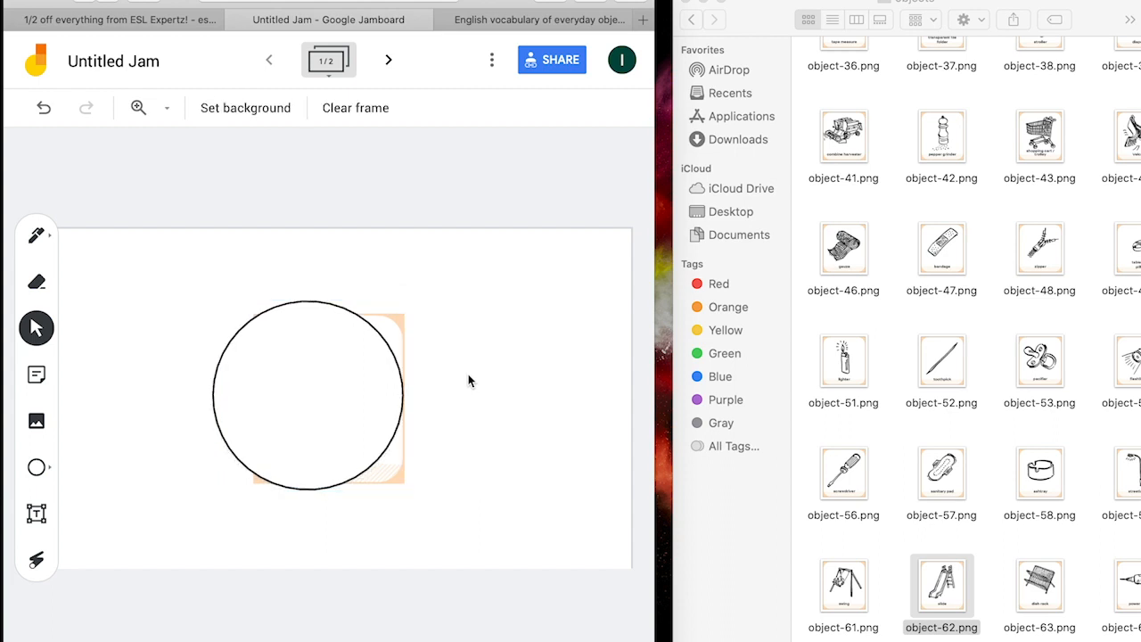